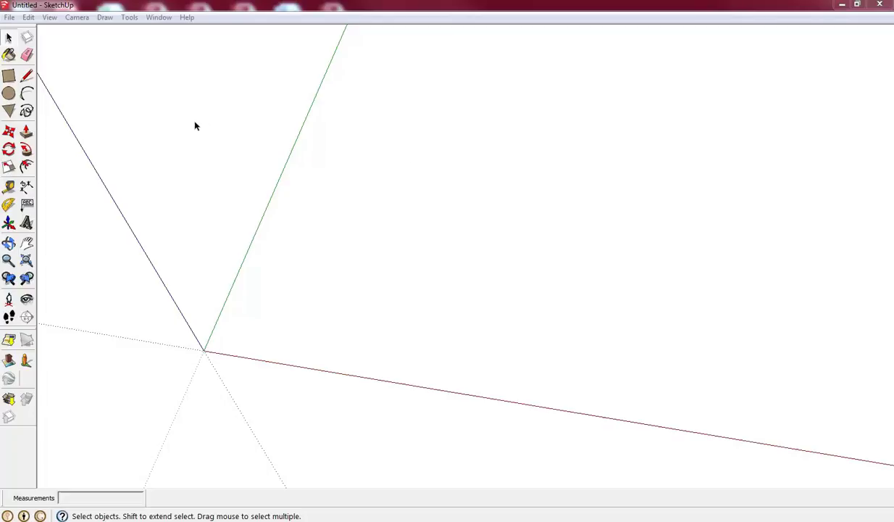
# - Import the castle-color.jpg site plan from the Castle Park - Crookston folder
pyautogui.click(8, 19)
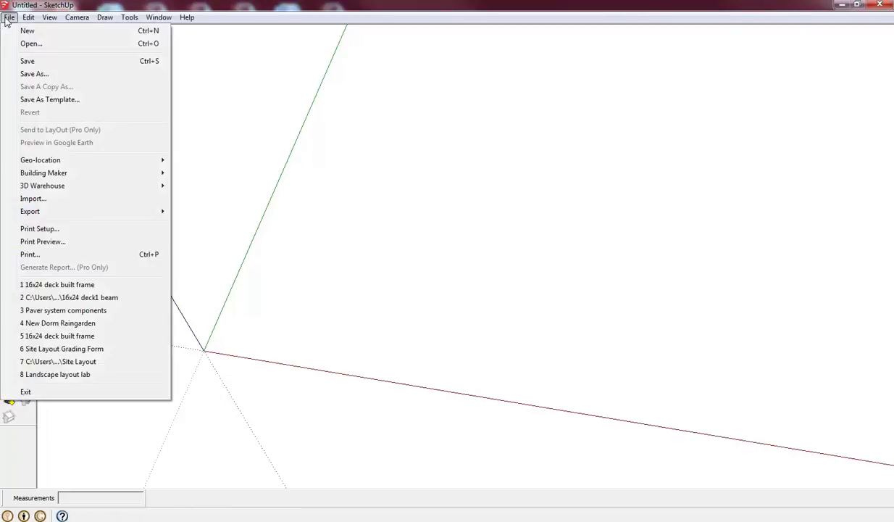
pyautogui.click(33, 199)
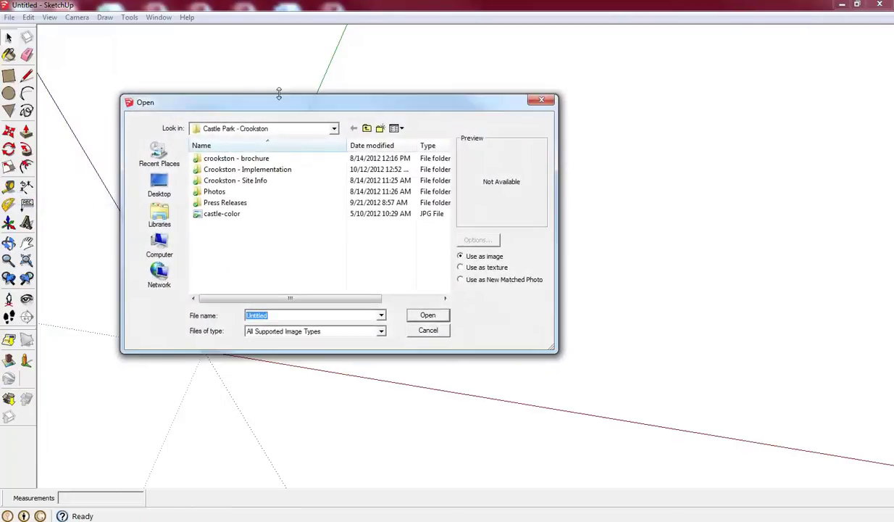
pyautogui.moveTo(269, 105); pyautogui.dragTo(299, 106)
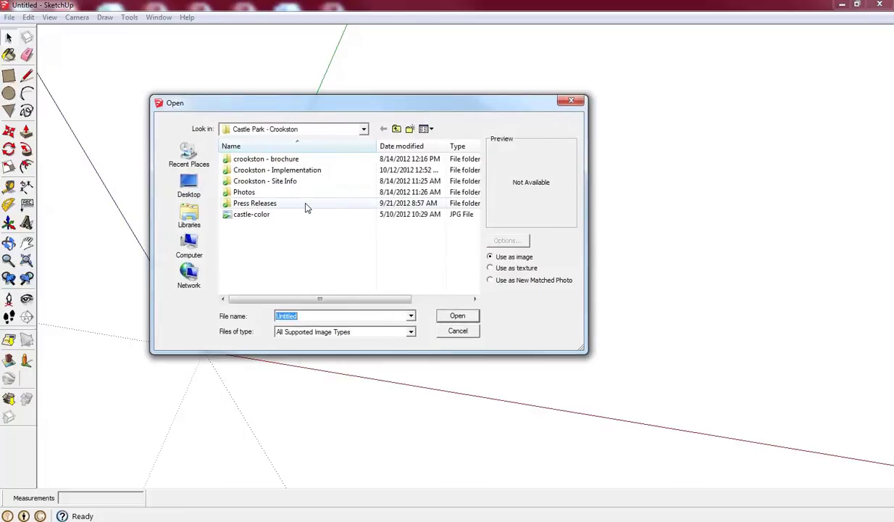
pyautogui.moveTo(276, 218)
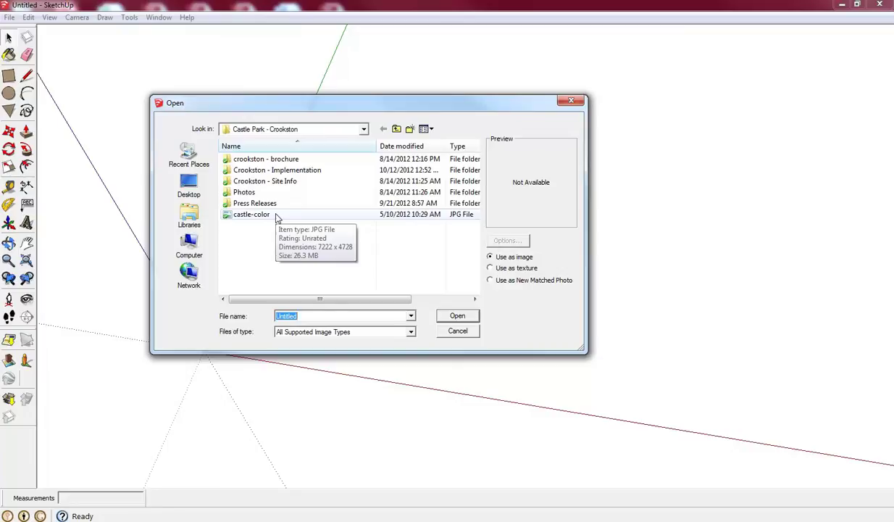
pyautogui.click(272, 217)
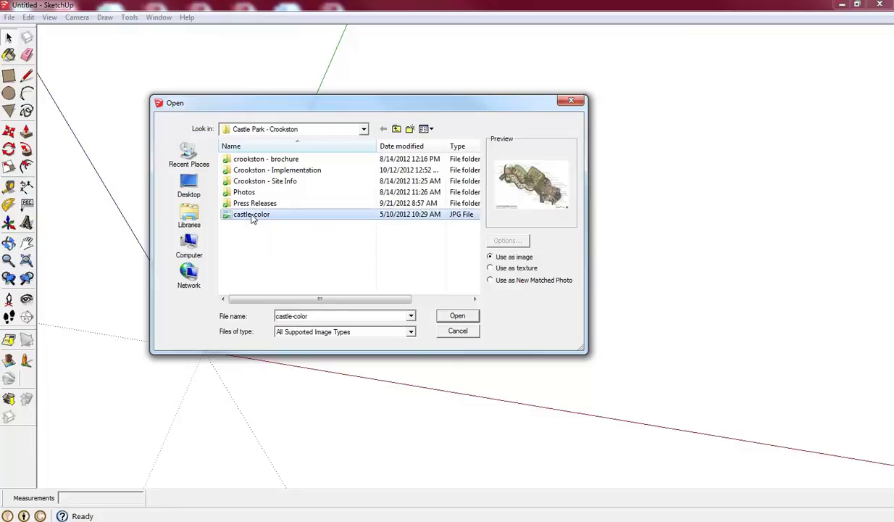
pyautogui.click(452, 316)
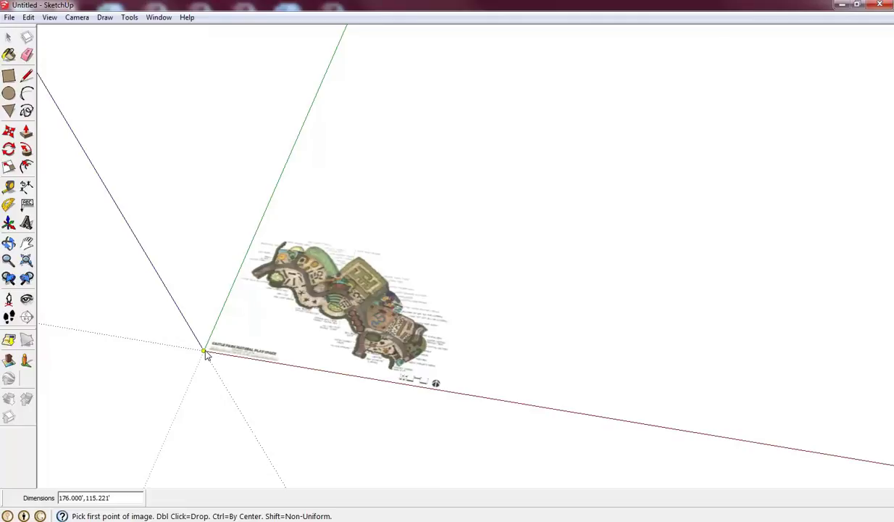
# - Anchor the site plan image's first corner at the origin and stretch it out to a larger width
pyautogui.click(205, 351)
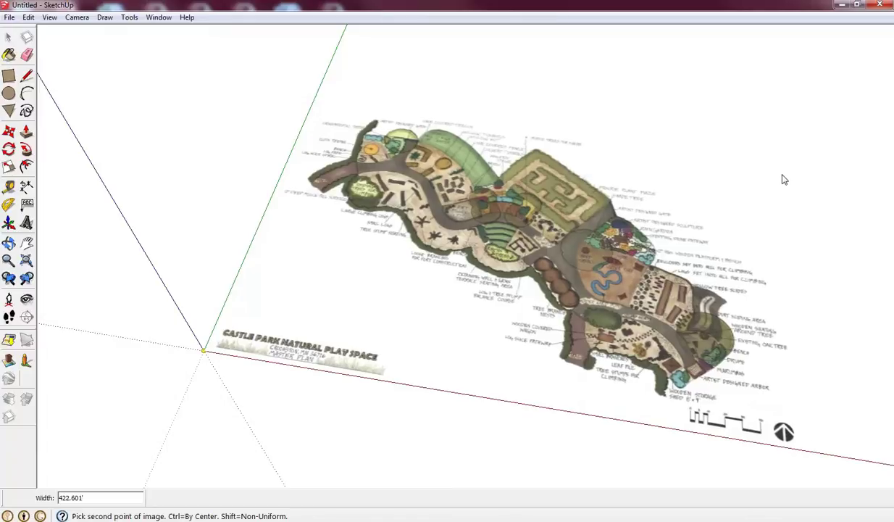
pyautogui.click(811, 173)
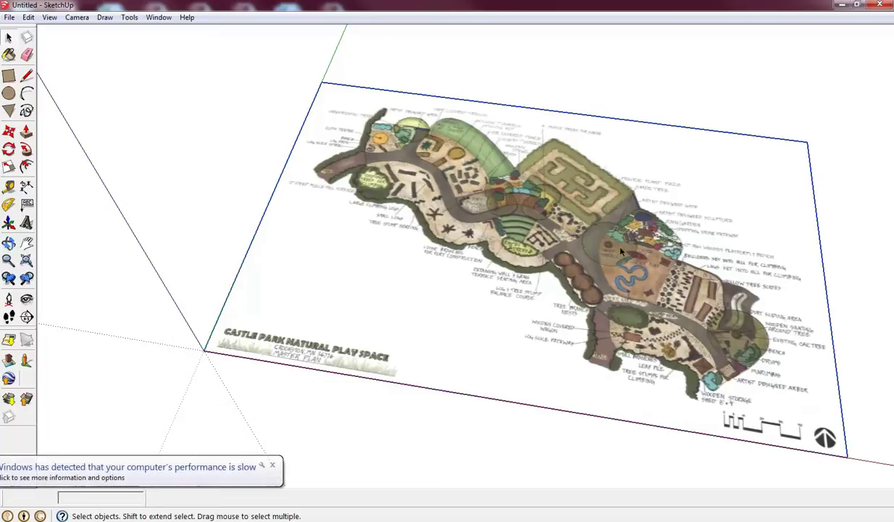
# - Orbit to look down on the plan and zoom onto the 0–40 scale bar at lower right
pyautogui.moveTo(551, 239); pyautogui.dragTo(630, 413, button='middle')
pyautogui.scroll(5, 773, 407)
pyautogui.scroll(2, 772, 407)
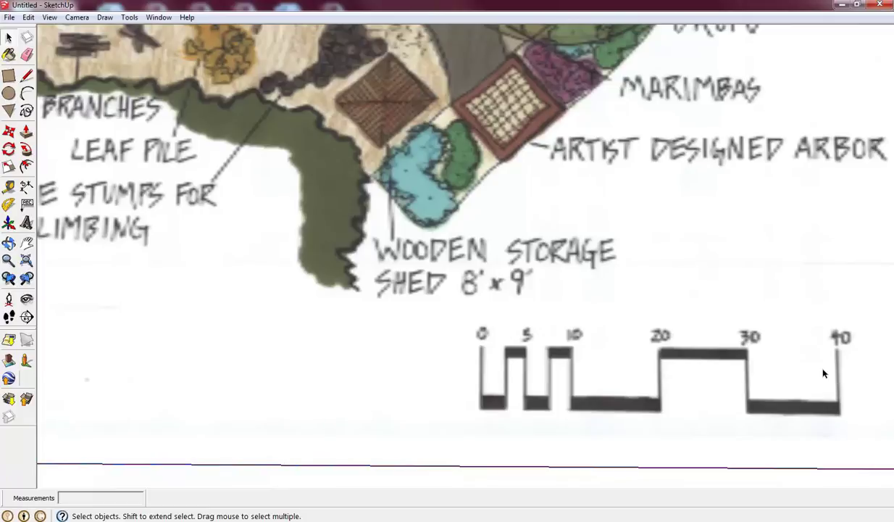
pyautogui.scroll(-5, 711, 391)
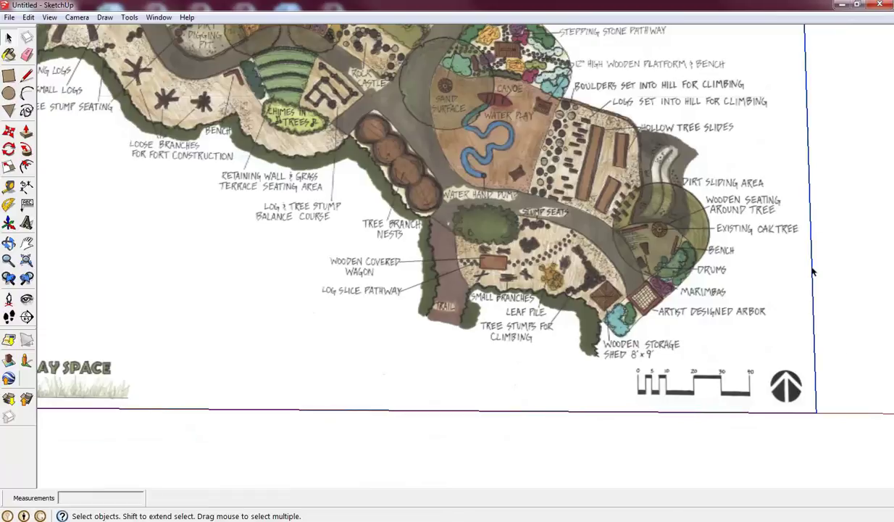
pyautogui.scroll(8, 698, 381)
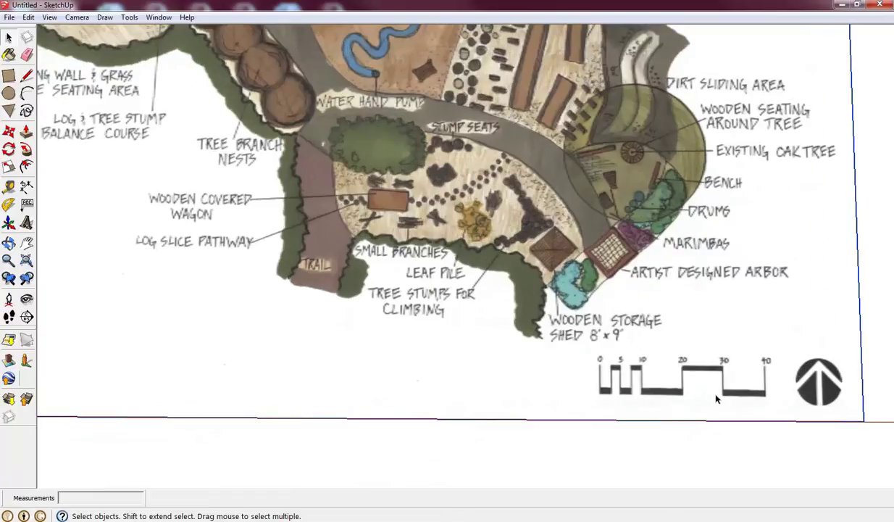
pyautogui.scroll(-2, 700, 392)
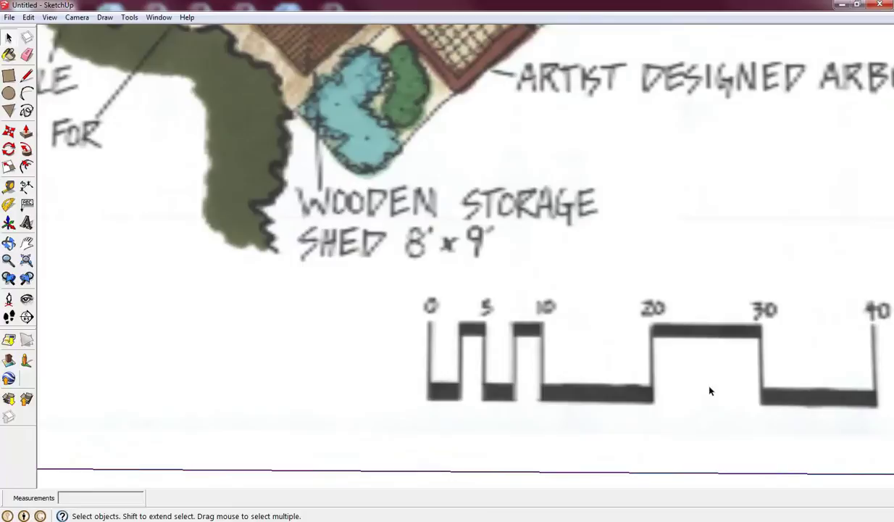
# - Tape-measure the scale bar from its 0 mark to its 40 mark, reading 50.075'
pyautogui.click(8, 188)
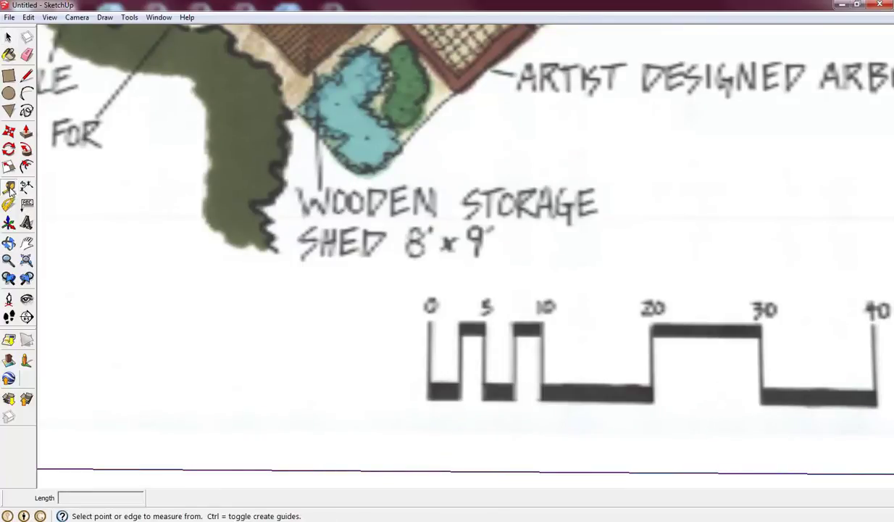
pyautogui.click(429, 353)
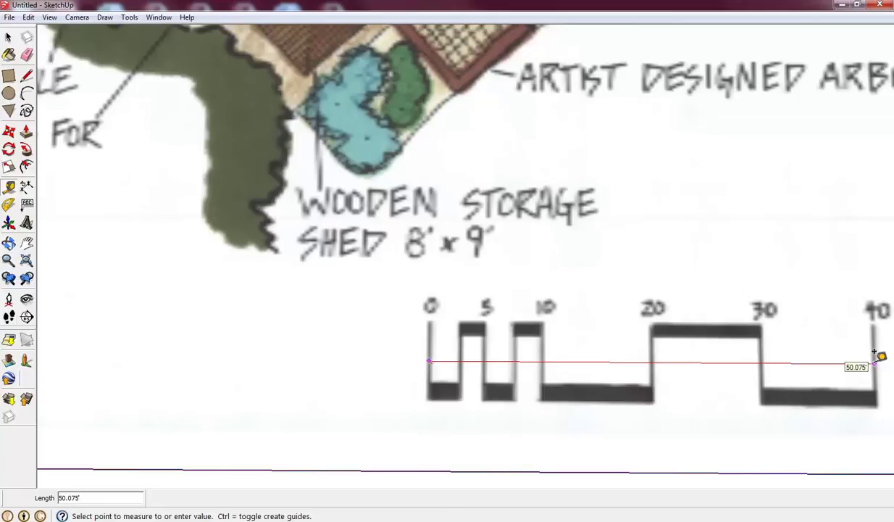
pyautogui.click(874, 352)
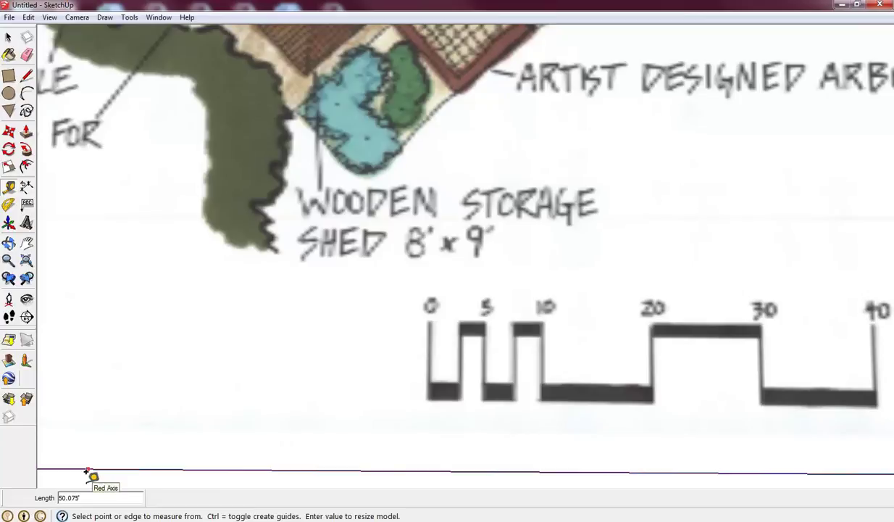
# - Enter 40 as the measured length and confirm resizing the whole model
pyautogui.write('40')
pyautogui.press('Return')
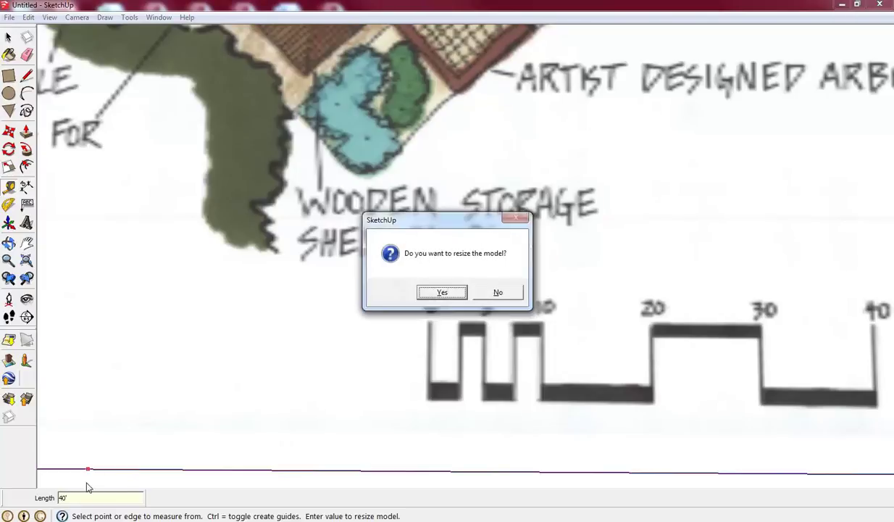
pyautogui.click(442, 292)
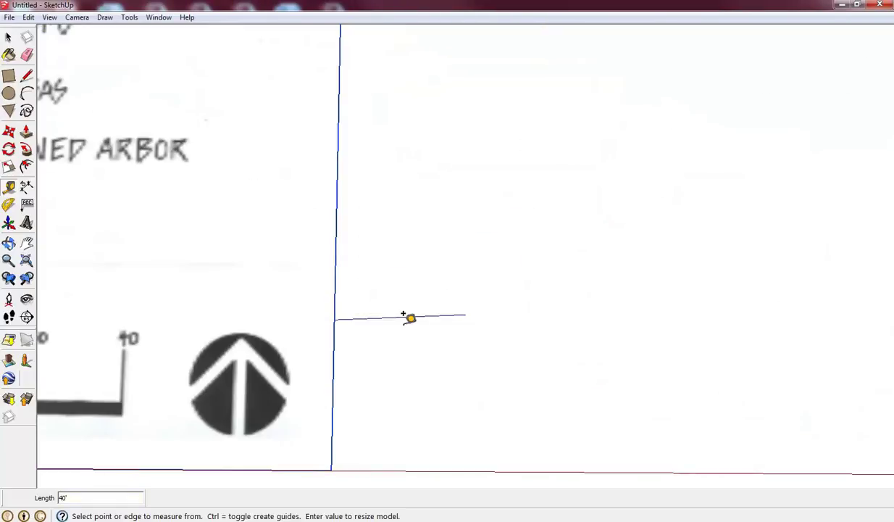
pyautogui.scroll(-8, 153, 356)
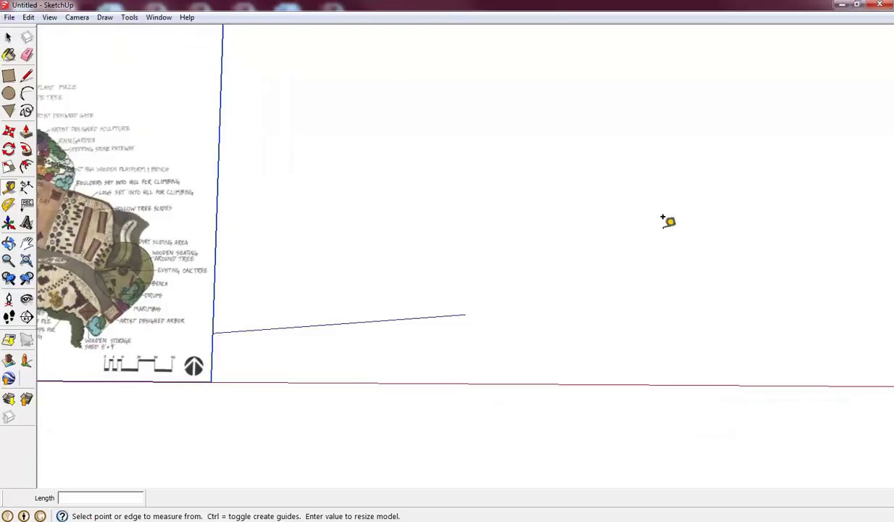
# - Zoom onto the scale bar and re-measure 0 to 40, confirming about 39.98'
pyautogui.scroll(-3, 687, 219)
pyautogui.scroll(-1, 683, 217)
pyautogui.scroll(12, 433, 290)
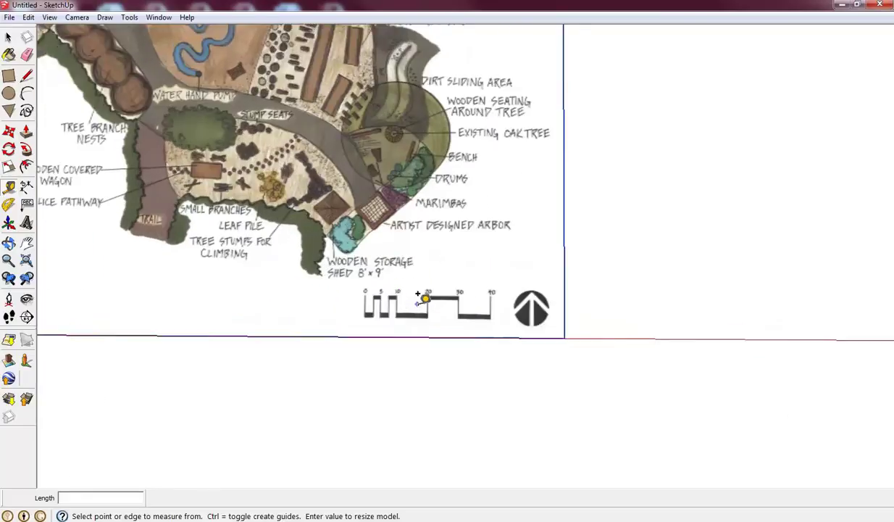
pyautogui.scroll(5, 434, 292)
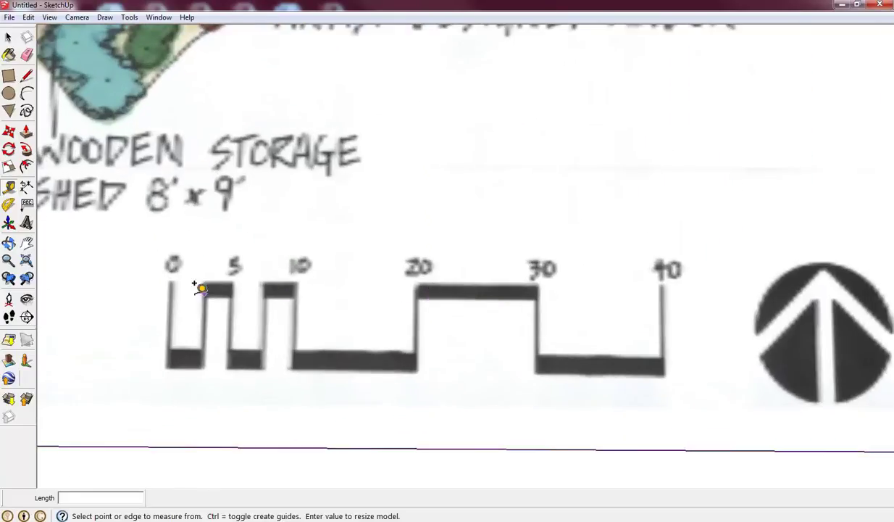
pyautogui.click(172, 285)
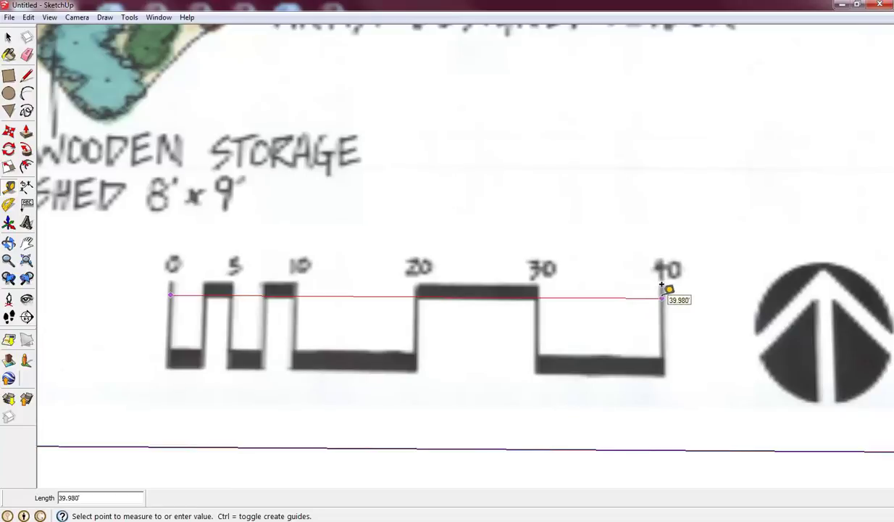
pyautogui.scroll(-6, 661, 288)
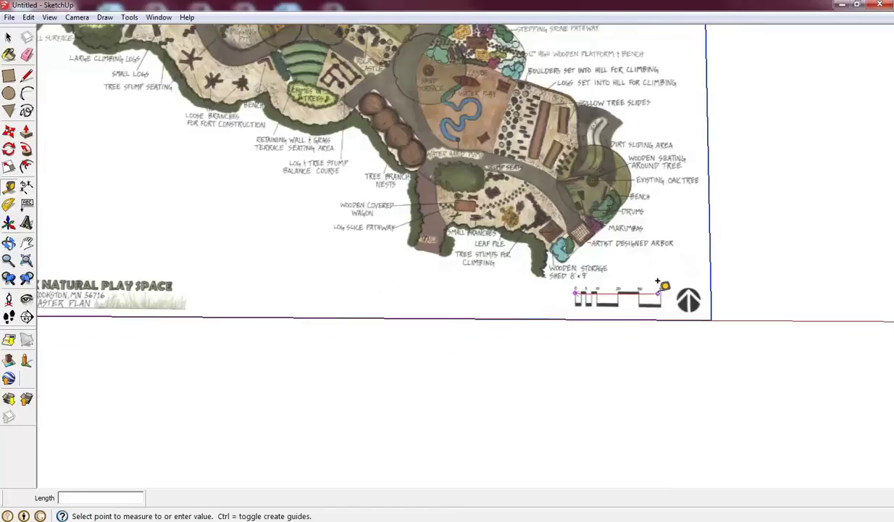
pyautogui.scroll(-6, 188, 94)
# - Cancel the check measurement and zoom in on the Prairie Plant Maze near the plan's top
pyautogui.press('Escape')
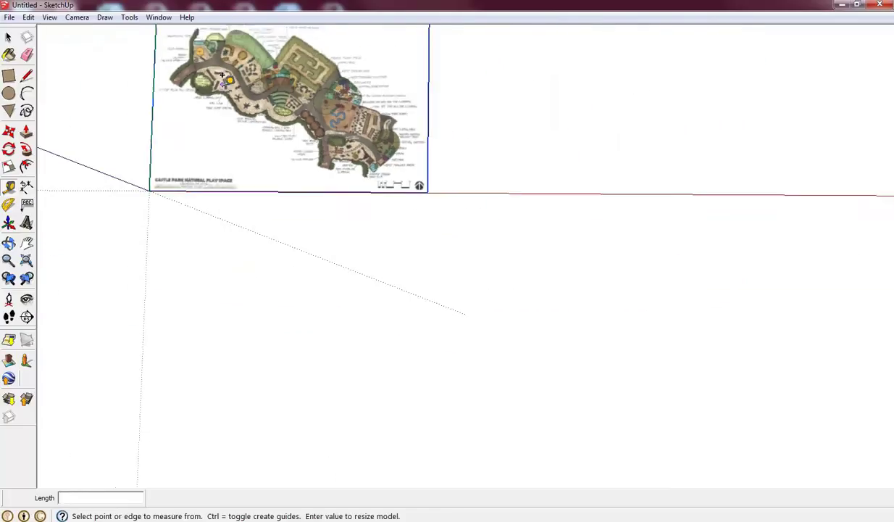
pyautogui.scroll(-2, 602, 431)
pyautogui.scroll(6, 369, 202)
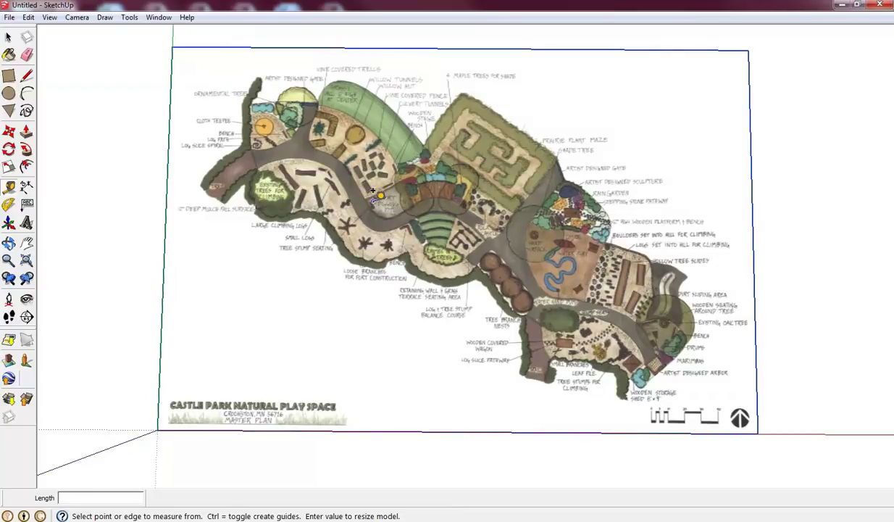
pyautogui.scroll(2, 484, 122)
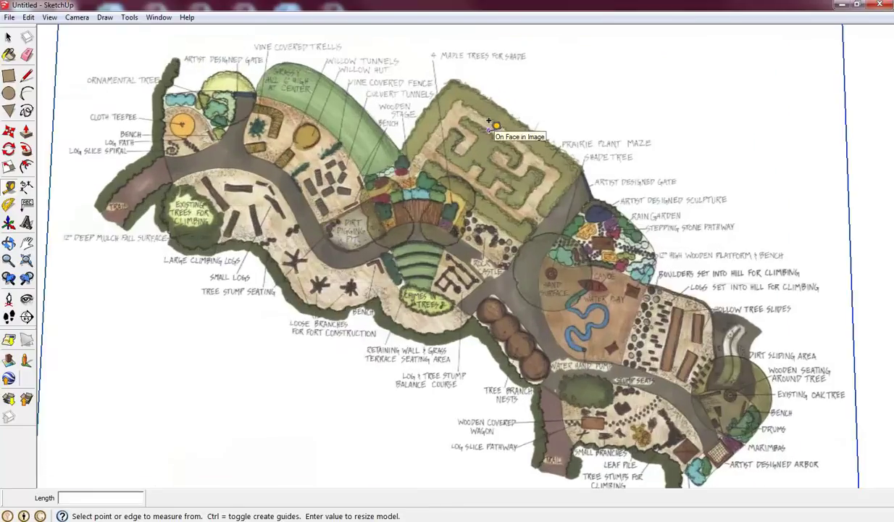
pyautogui.scroll(2, 489, 123)
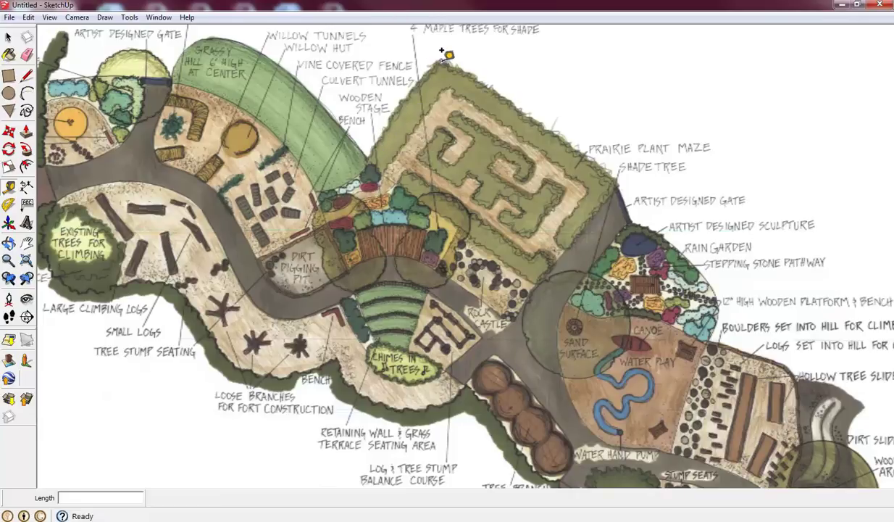
# - Draw lines through the maze's top, right, bottom and left corners, closing back at the top
pyautogui.click(26, 75)
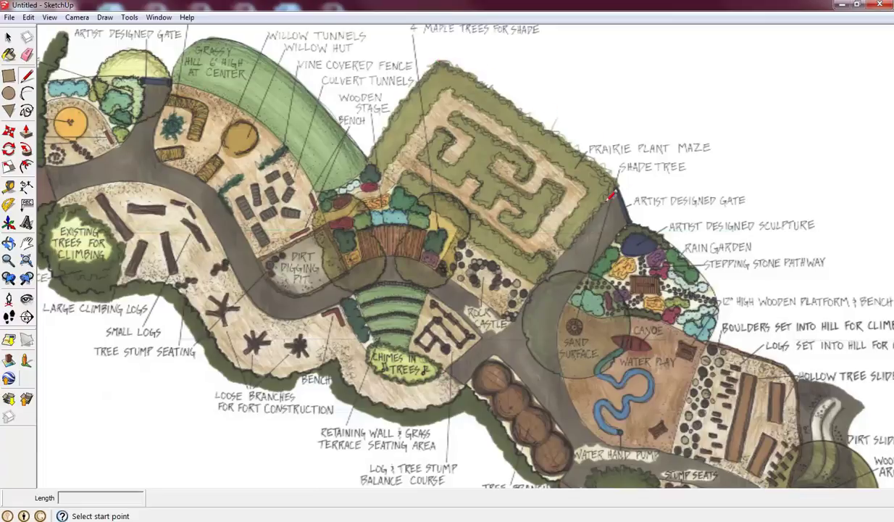
pyautogui.click(438, 62)
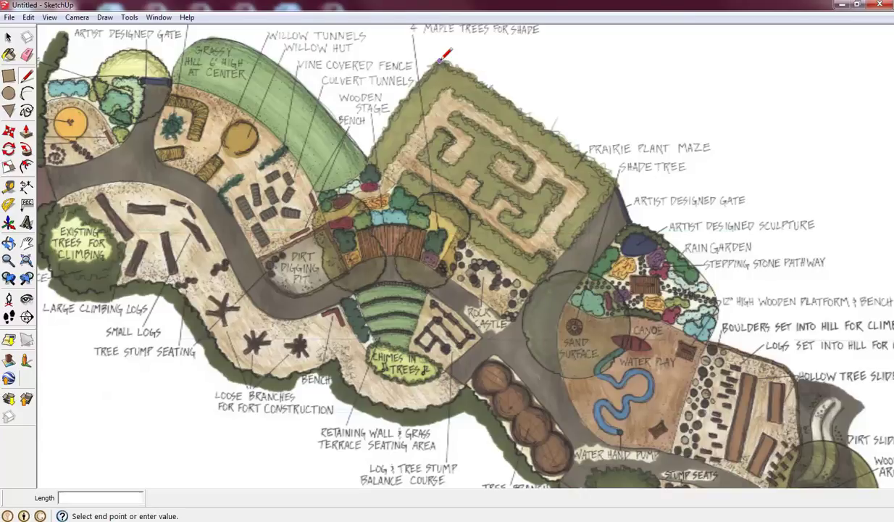
pyautogui.click(617, 183)
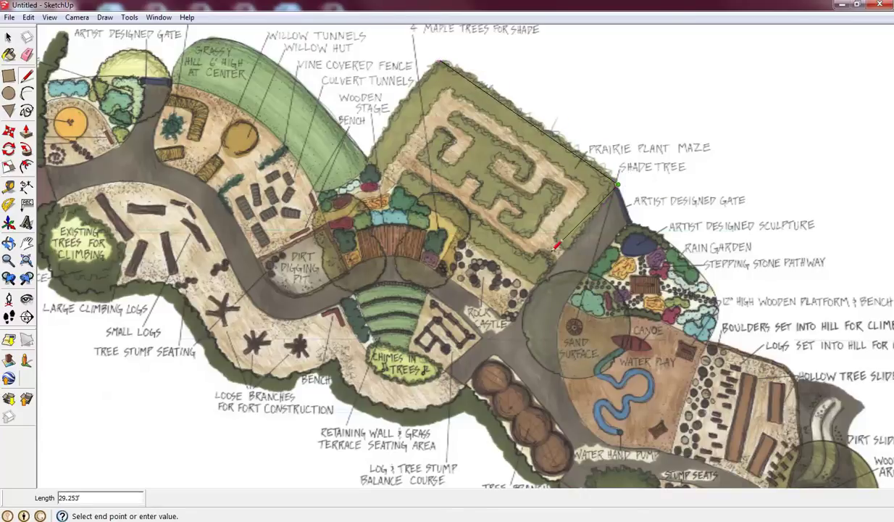
pyautogui.click(537, 281)
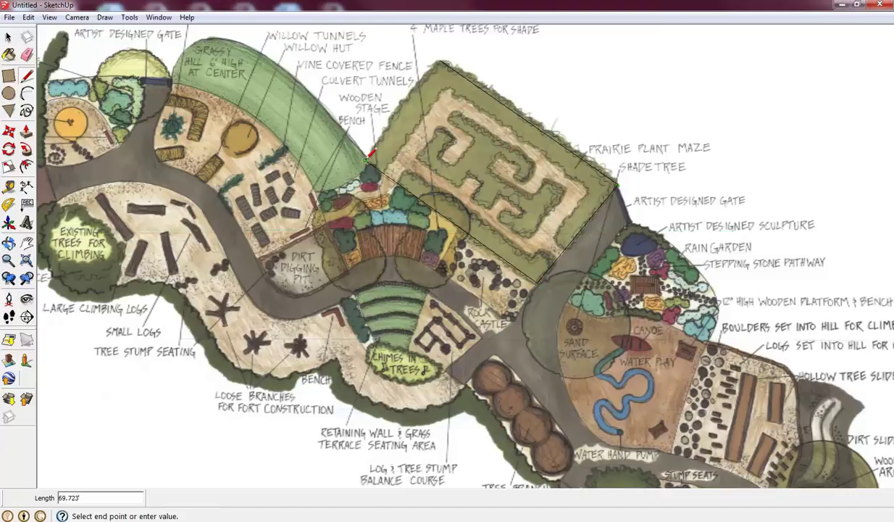
pyautogui.click(365, 156)
pyautogui.click(440, 62)
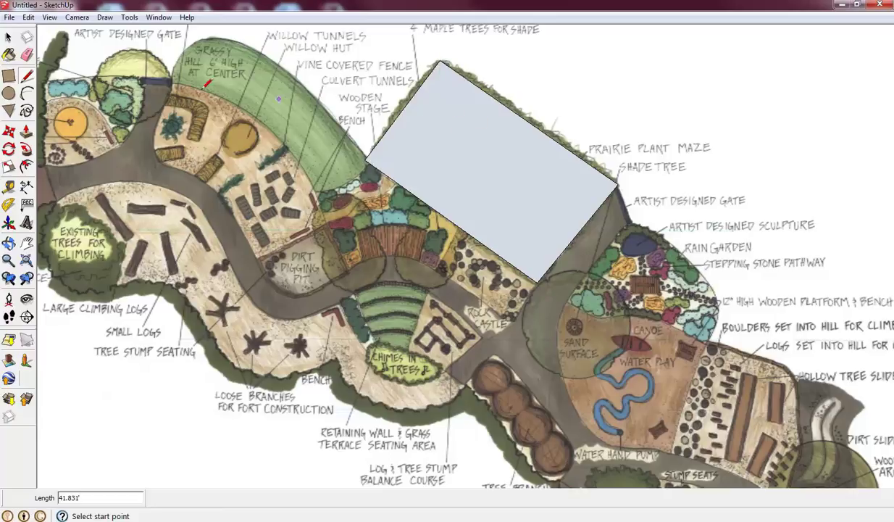
# - Select the maze face and open Entity Info to read its 2977.717 sq ft area
pyautogui.click(8, 37)
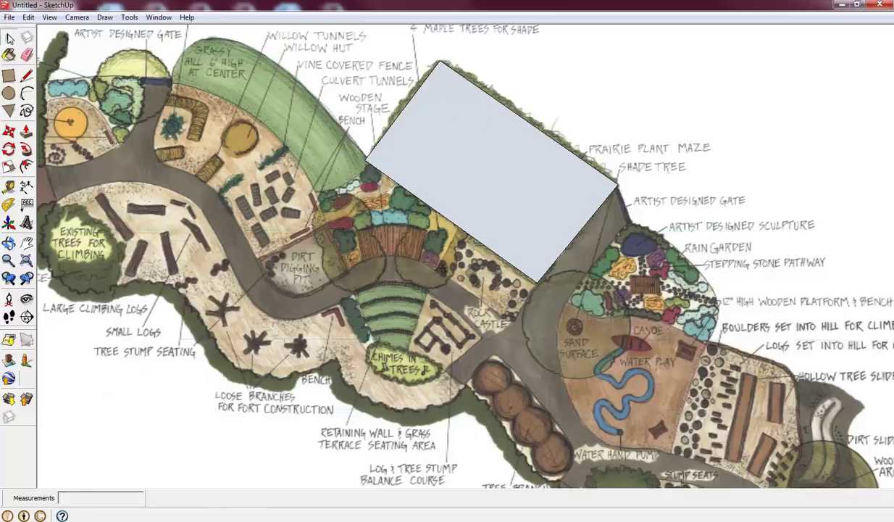
pyautogui.click(477, 153)
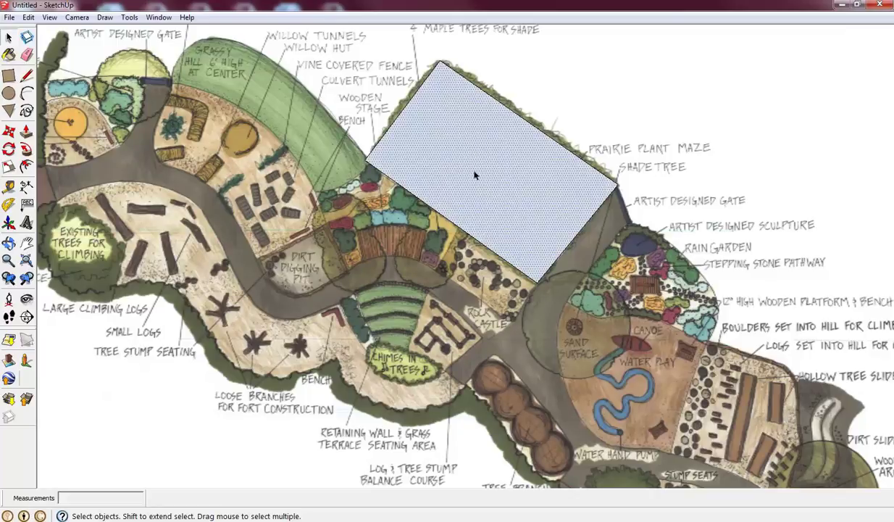
pyautogui.rightClick(476, 162)
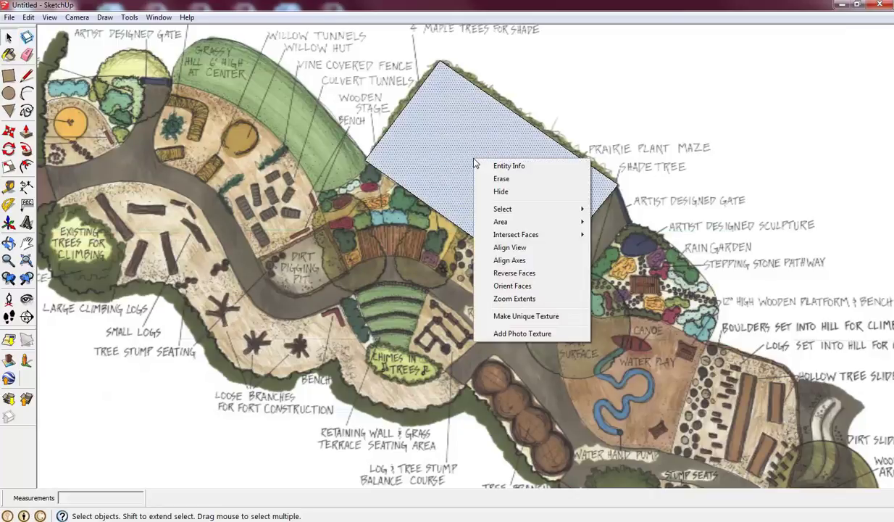
pyautogui.click(524, 168)
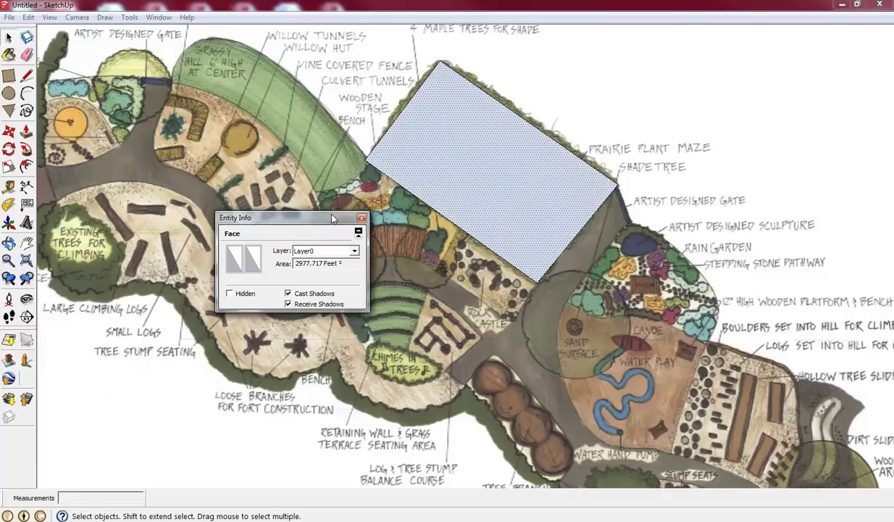
# - Push/Pull the maze face up 0.5' into a thin slab, then orbit to view its edge
pyautogui.moveTo(435, 163); pyautogui.dragTo(482, 192, button='middle')
pyautogui.scroll(2, 469, 205)
pyautogui.scroll(1, 482, 191)
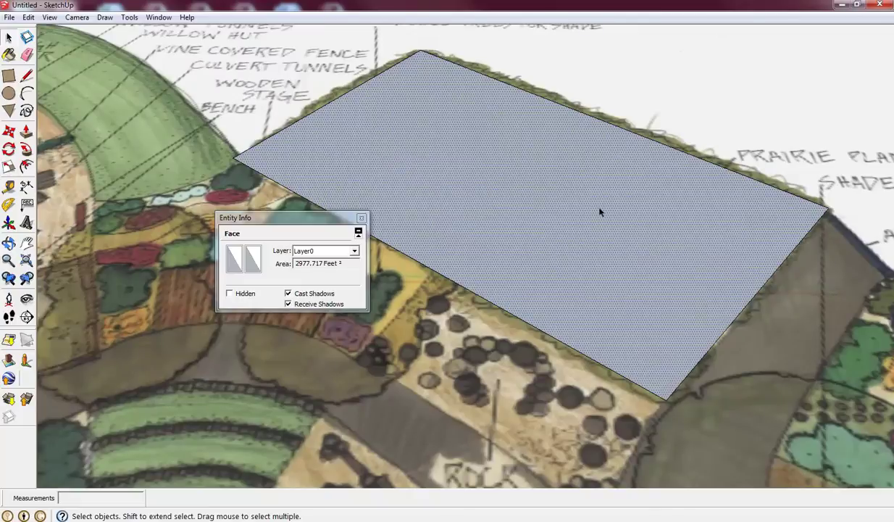
pyautogui.moveTo(321, 218); pyautogui.dragTo(185, 320)
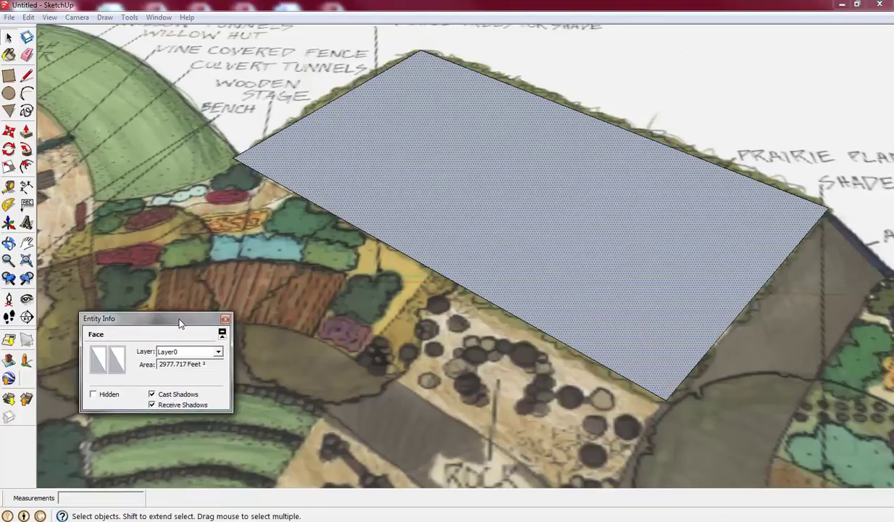
pyautogui.click(26, 133)
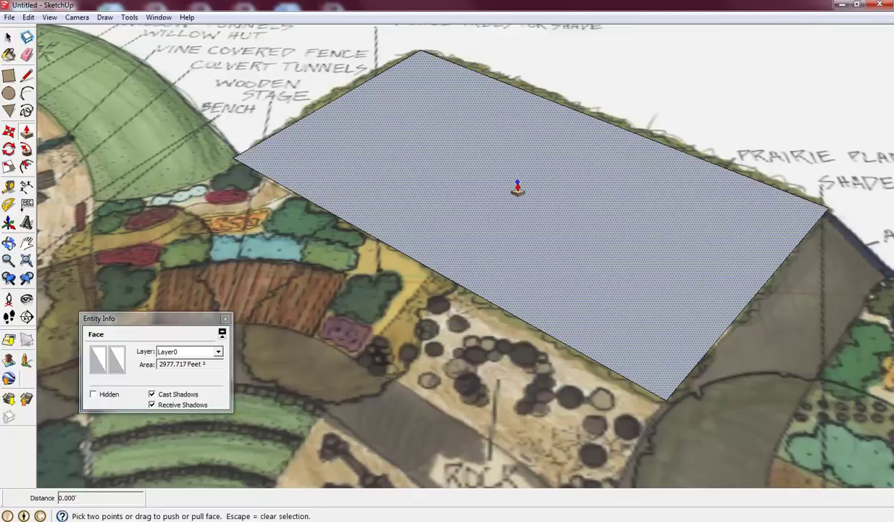
pyautogui.click(515, 192)
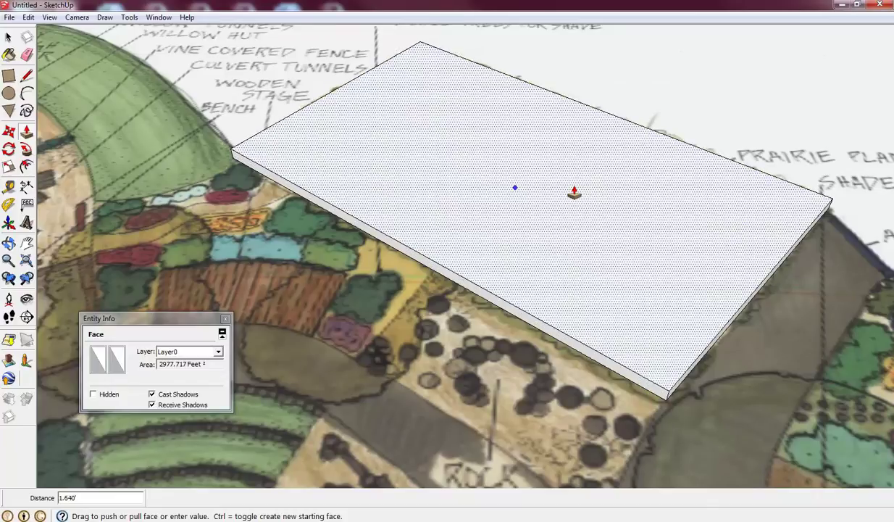
pyautogui.press('BackSpace')
pyautogui.press('Return')
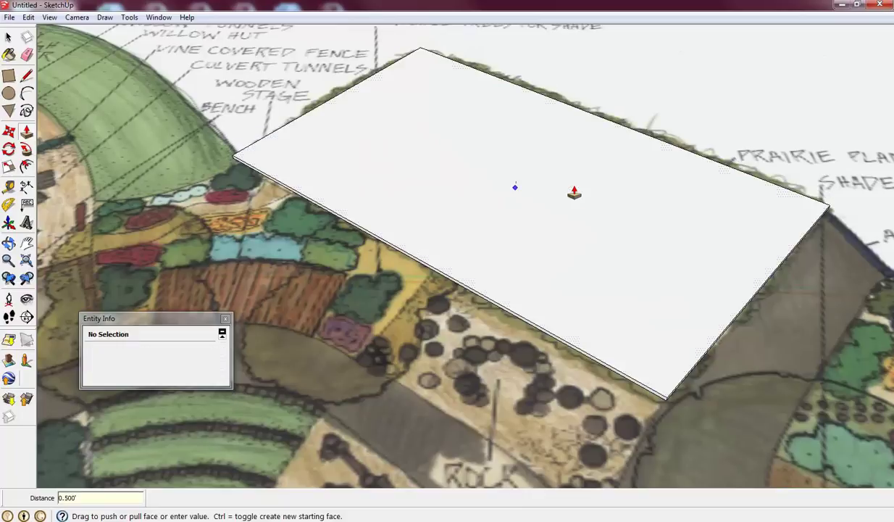
pyautogui.scroll(3, 663, 408)
pyautogui.moveTo(661, 408); pyautogui.dragTo(646, 276, button='middle')
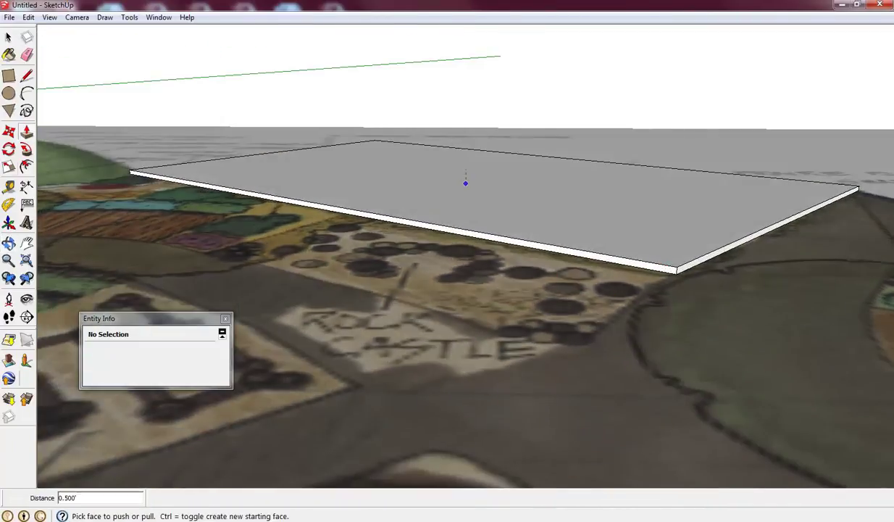
# - Measure the slab's edge with the Tape Measure to confirm it is 0.5 ft thick
pyautogui.press('t')
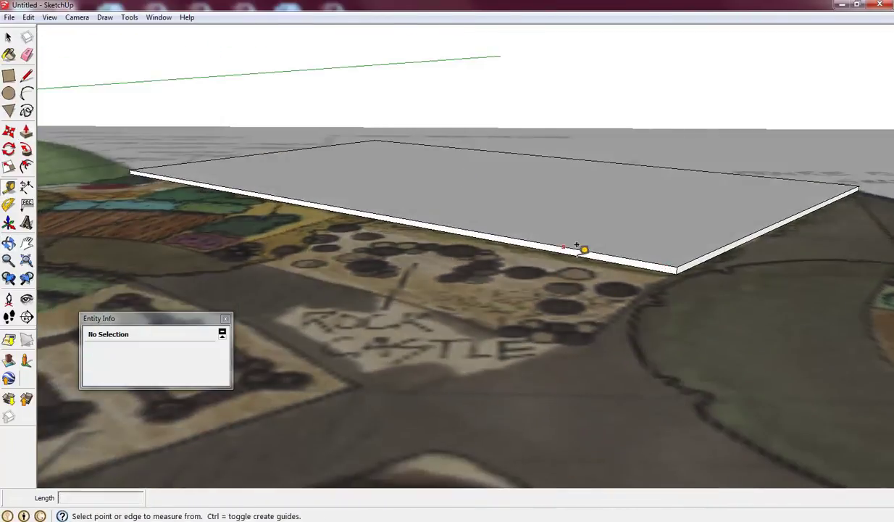
pyautogui.click(678, 266)
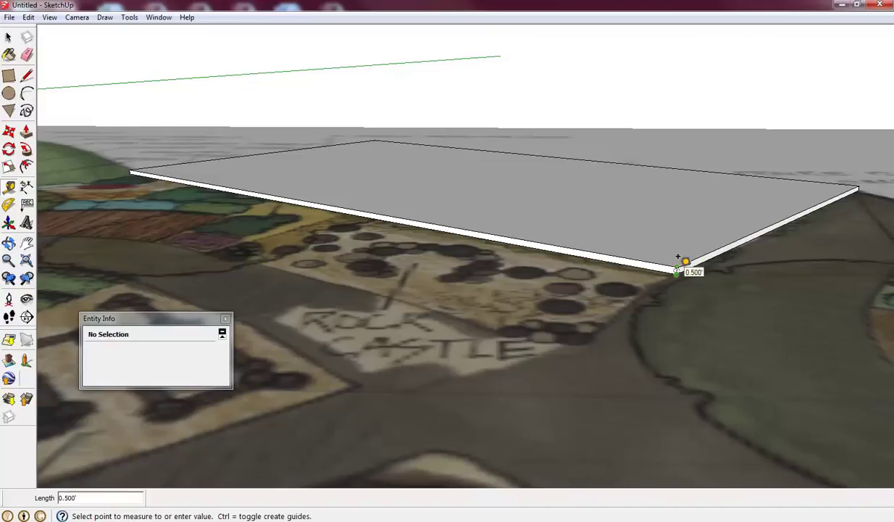
pyautogui.click(642, 288)
pyautogui.scroll(-2, 642, 288)
pyautogui.moveTo(641, 288); pyautogui.dragTo(572, 377, button='middle')
# - Compare the slab's top and side faces, reading the side face area of 34.861 square feet
pyautogui.click(8, 36)
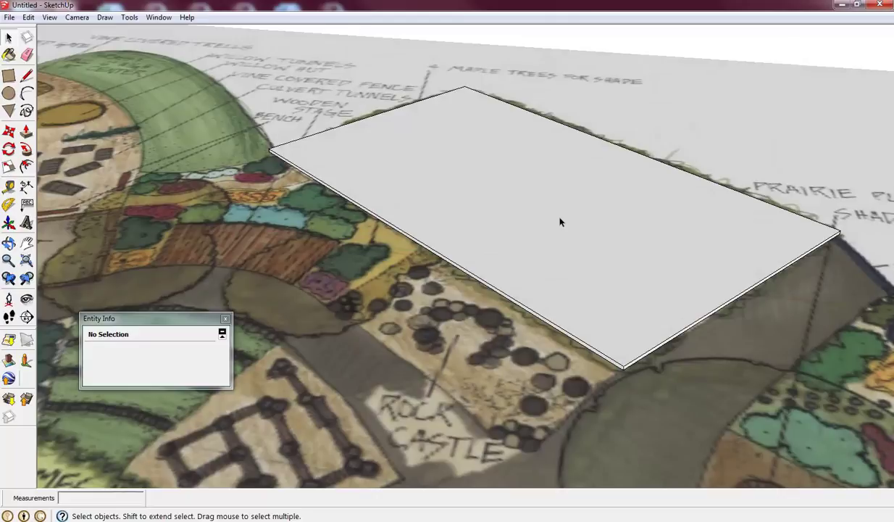
pyautogui.click(575, 272)
pyautogui.moveTo(575, 272); pyautogui.dragTo(626, 237, button='middle')
pyautogui.scroll(4, 626, 237)
pyautogui.click(592, 317)
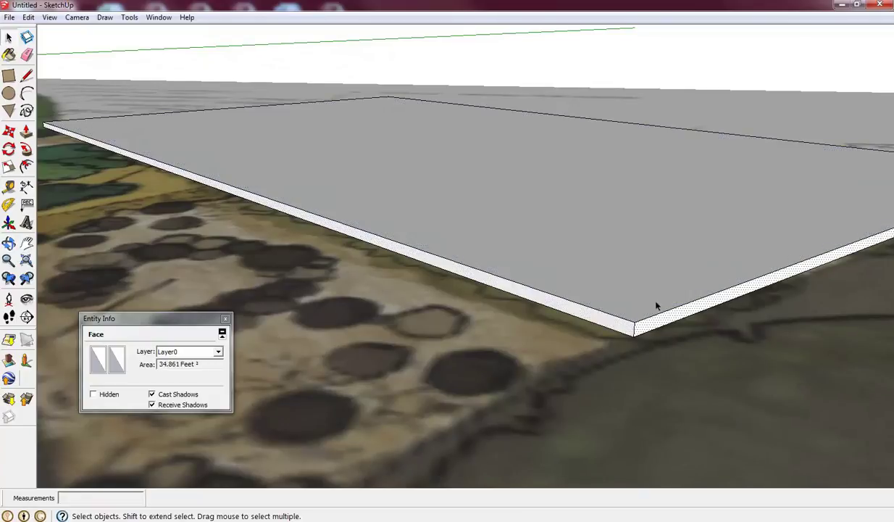
pyautogui.click(631, 286)
pyautogui.click(594, 322)
pyautogui.moveTo(594, 322); pyautogui.dragTo(654, 311, button='middle')
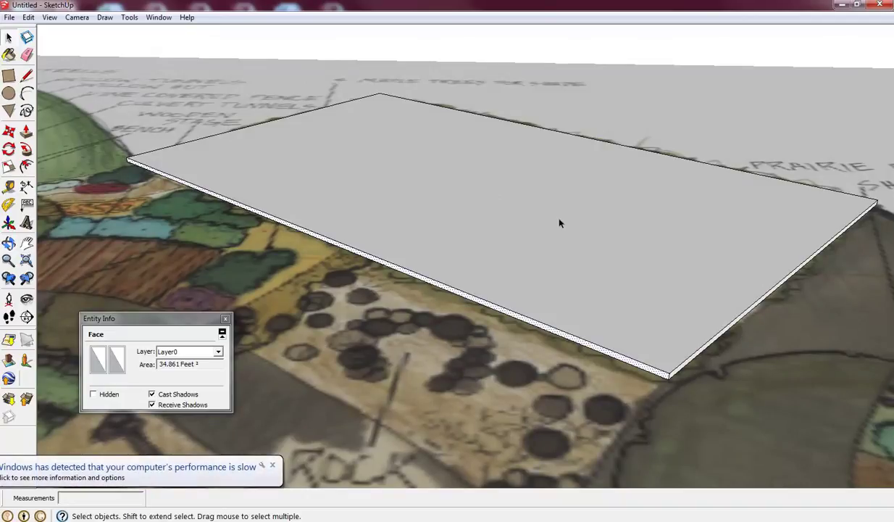
# - Make a component from the entire slab and name it 'Prairie Maze Mulch'
pyautogui.tripleClick(560, 224)
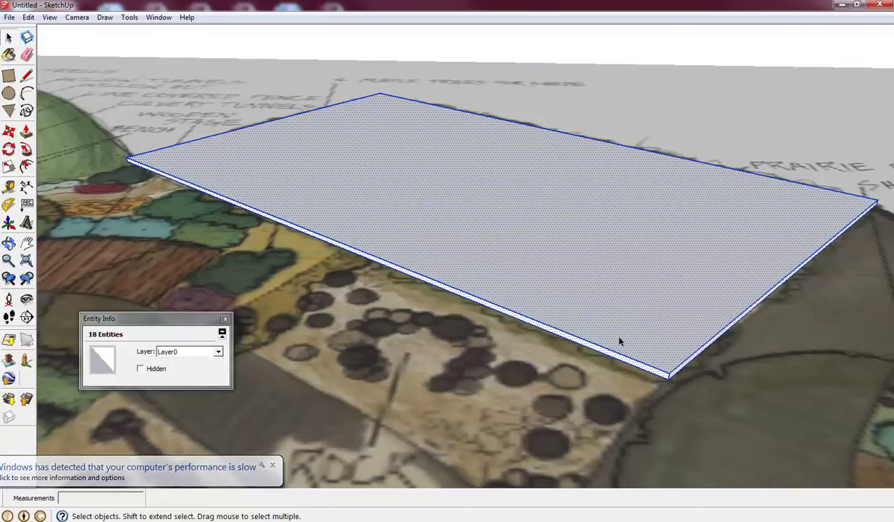
pyautogui.rightClick(480, 198)
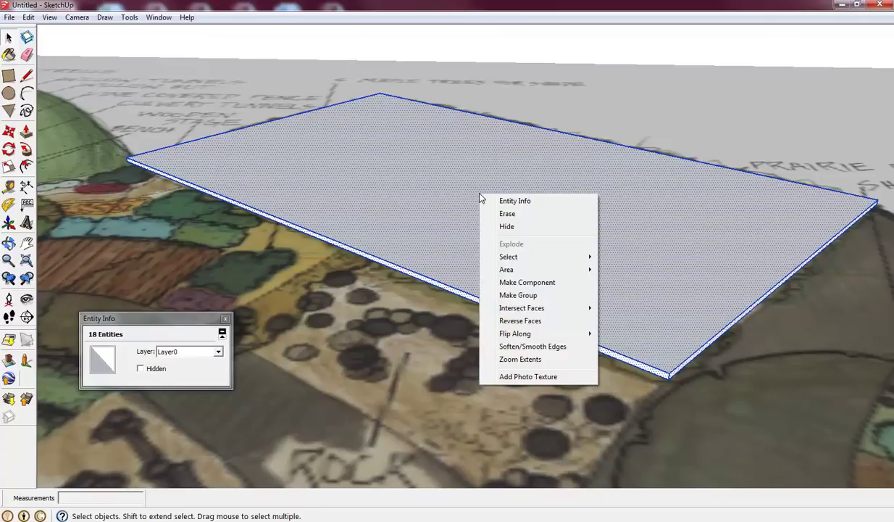
pyautogui.click(528, 283)
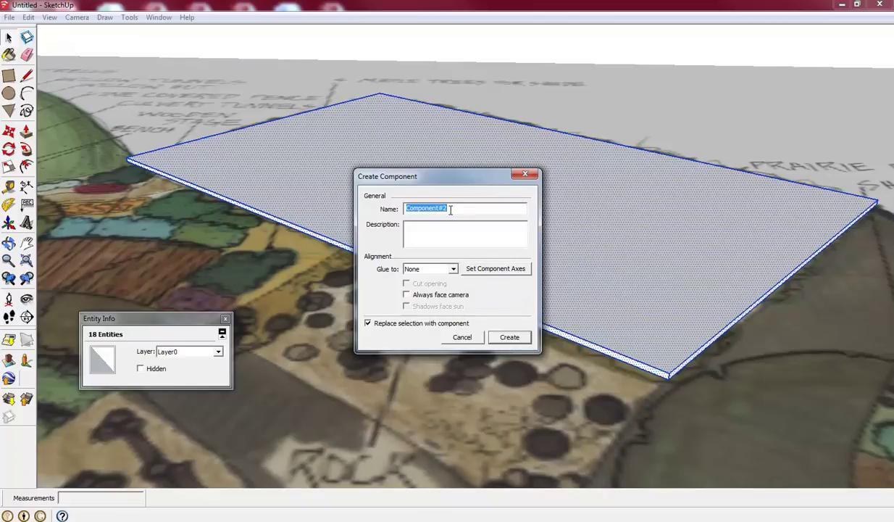
pyautogui.write('Praia')
pyautogui.press('BackSpace')
pyautogui.write('irie N')
pyautogui.press('BackSpace')
pyautogui.write('Maze Mulch')
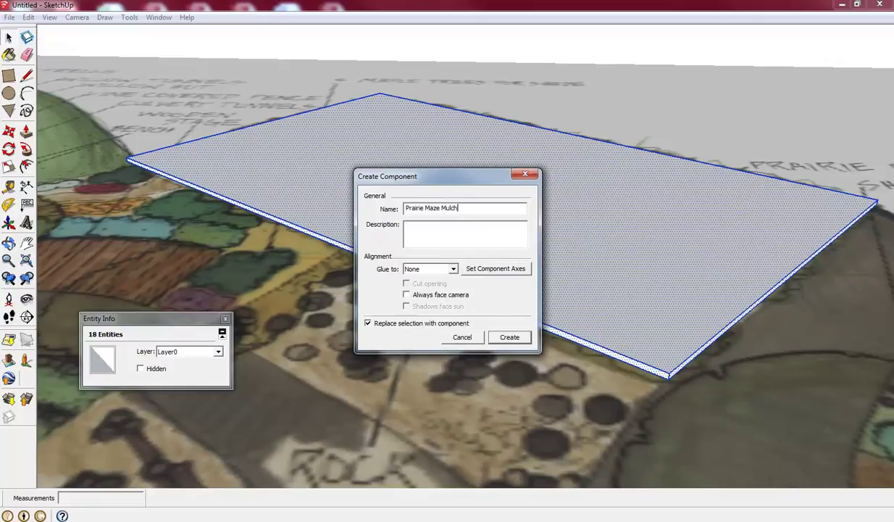
# - Create the Prairie Maze Mulch component and display its 1488.859 cubic feet volume in Entity Info
pyautogui.click(505, 338)
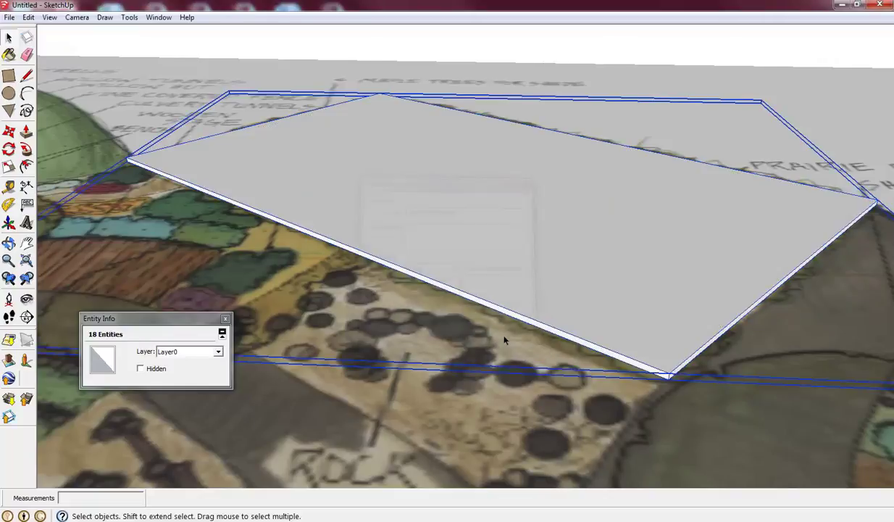
pyautogui.rightClick(536, 285)
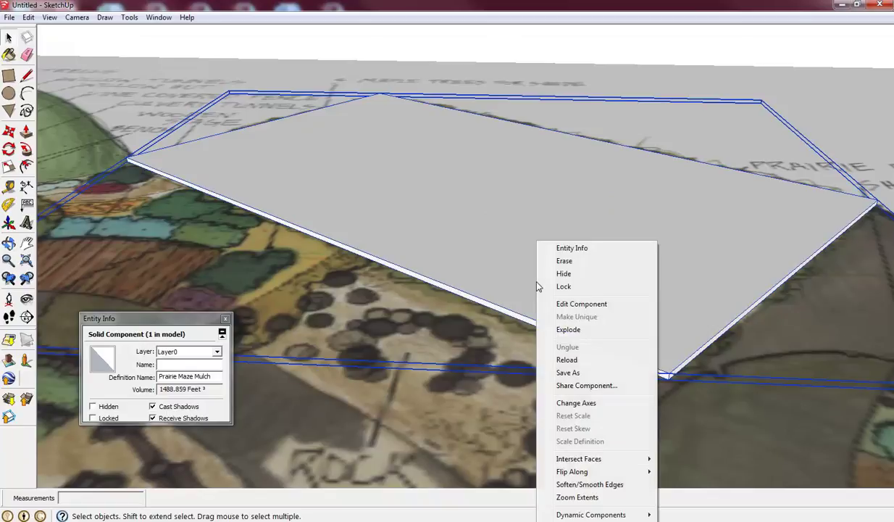
pyautogui.click(226, 318)
pyautogui.rightClick(567, 215)
pyautogui.click(598, 222)
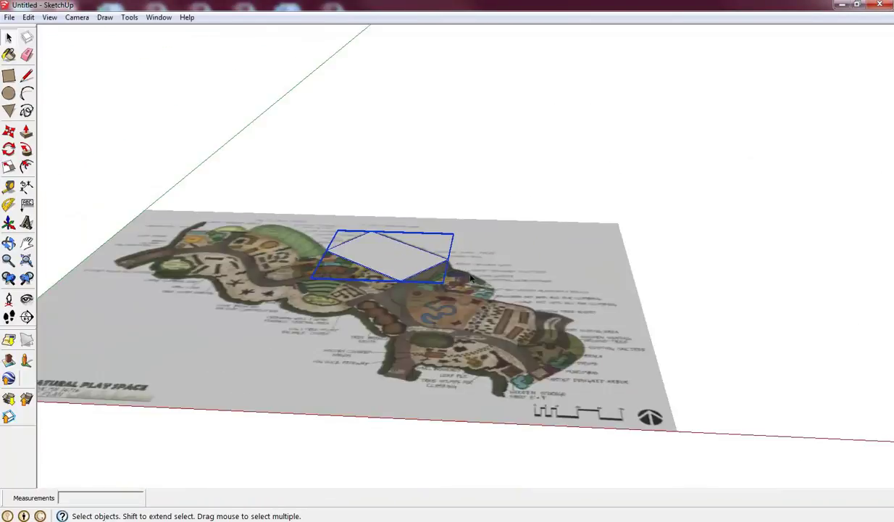
# - Zoom out and orbit to a top-down view of the whole Castle Park plan with the slab
pyautogui.moveTo(217, 283); pyautogui.dragTo(270, 445, button='middle')
pyautogui.scroll(-5, 232, 409)
pyautogui.scroll(4, 250, 324)
pyautogui.scroll(3, 249, 324)
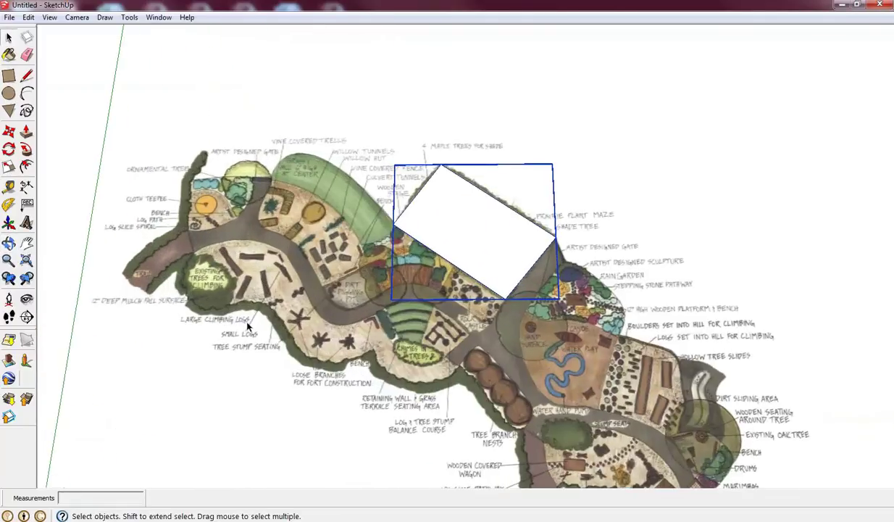
pyautogui.scroll(-2, 248, 325)
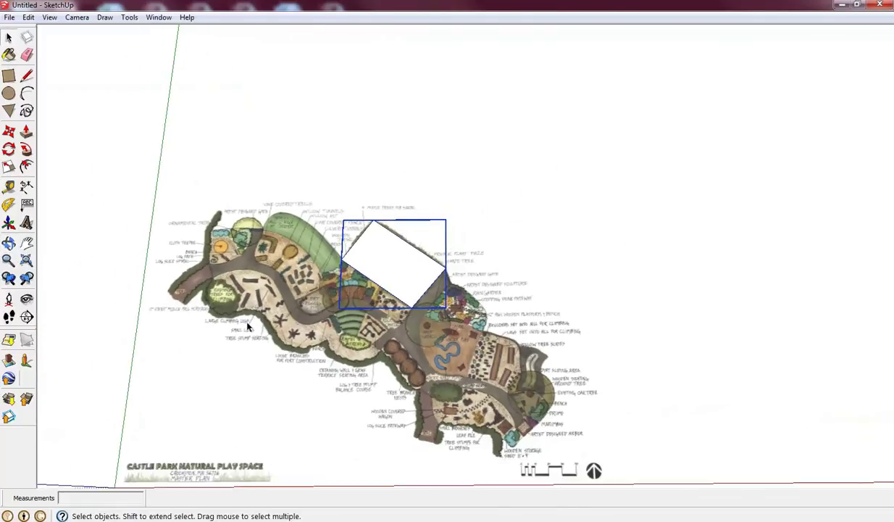